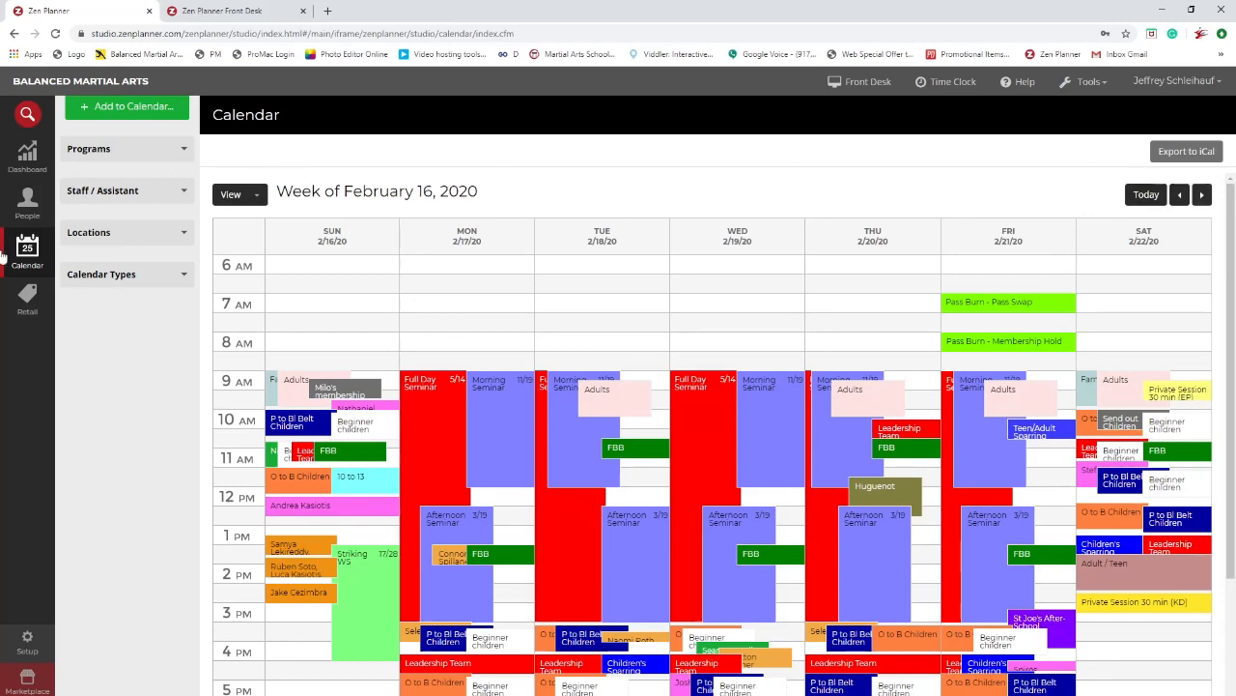
# Open the Forms WS session on Sunday, February 23, 2020 and search its people for the student by name.
pyautogui.click(1202, 194)
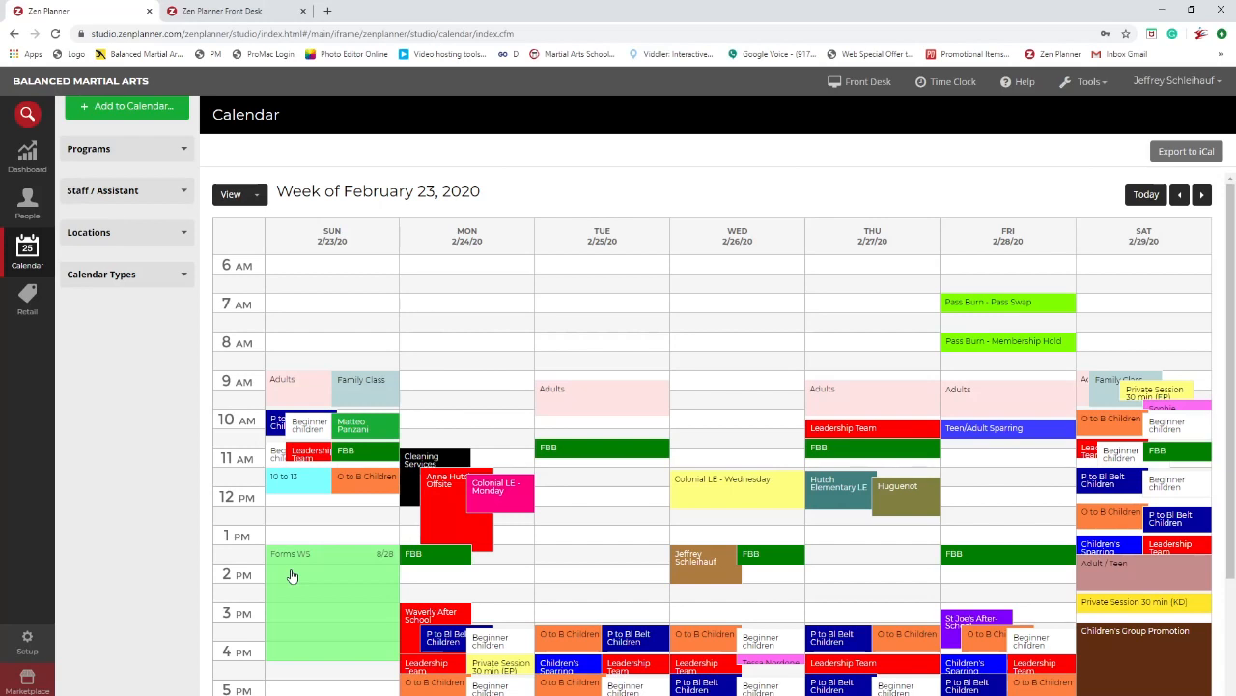
pyautogui.click(292, 576)
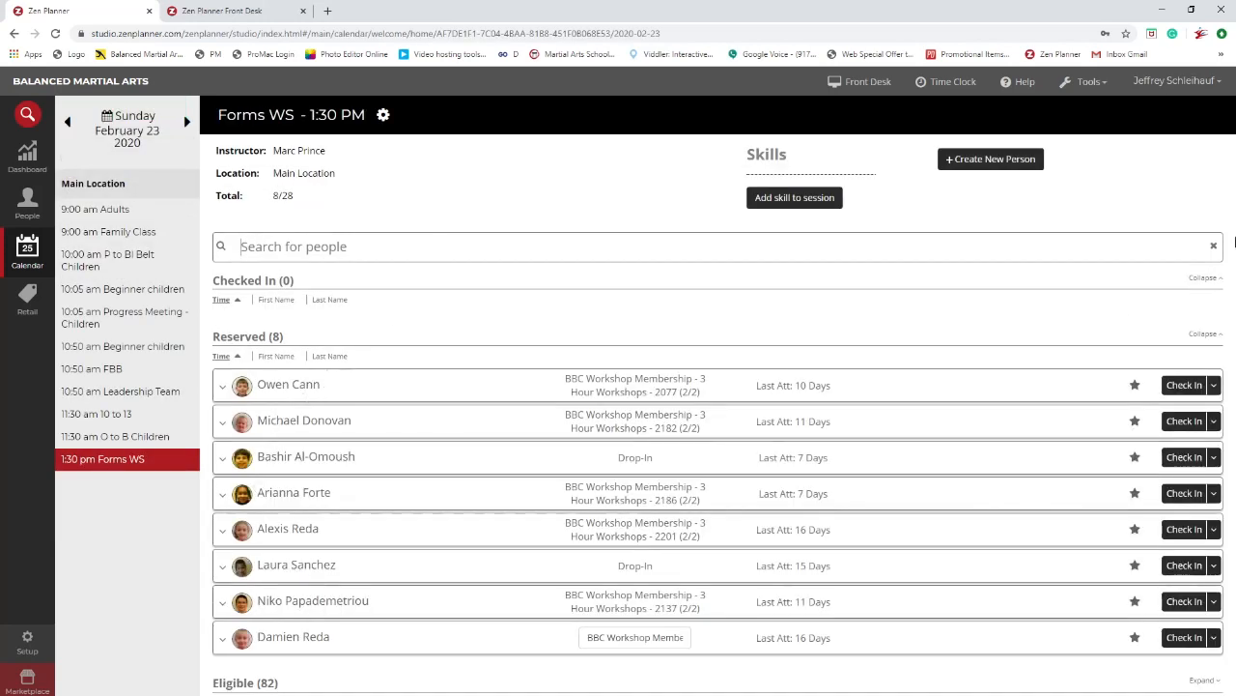
pyautogui.write('jeffrey s')
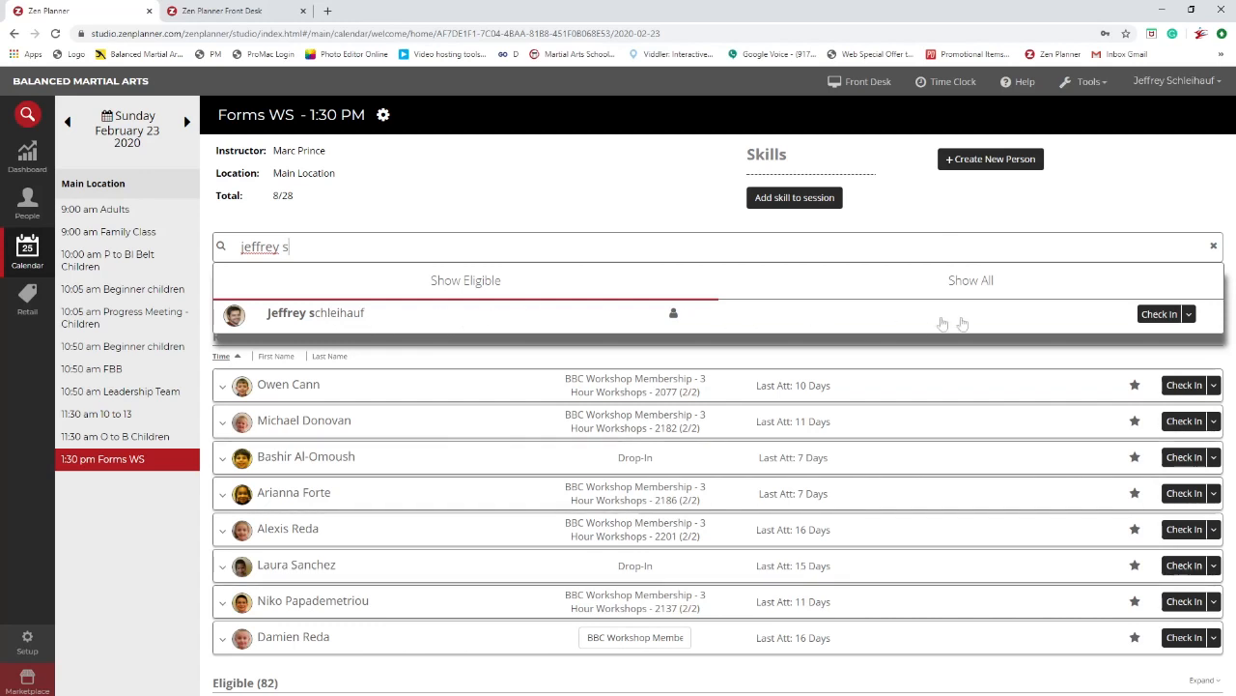
# Reserve the student with the current BBC Workshop Membership - 3 Hour Workshops, not marked as attended, and remove that reservation.
pyautogui.click(1192, 314)
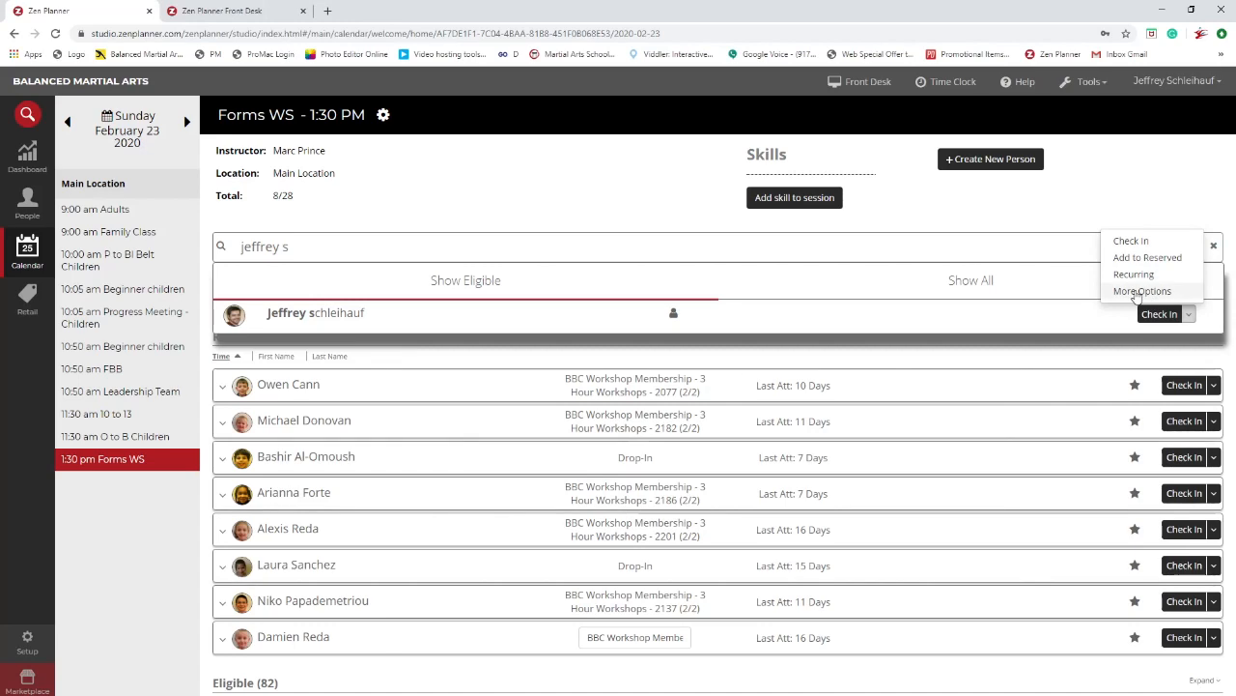
pyautogui.click(1140, 291)
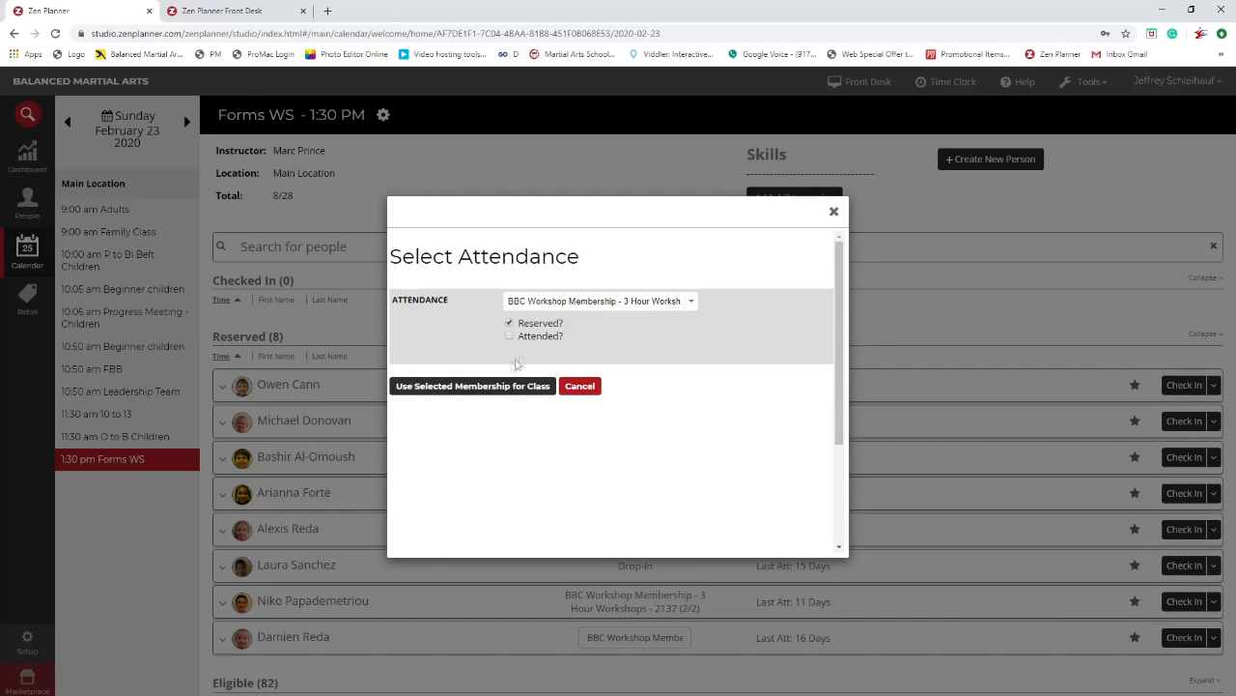
pyautogui.click(458, 386)
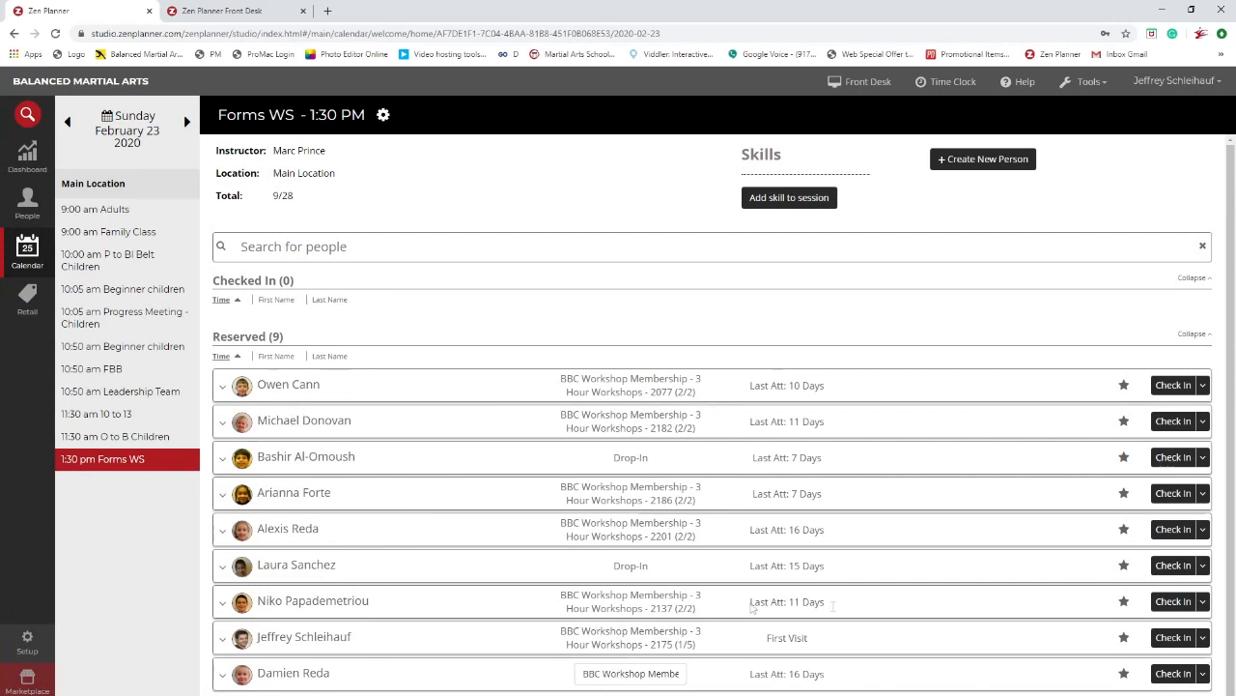
pyautogui.click(1205, 639)
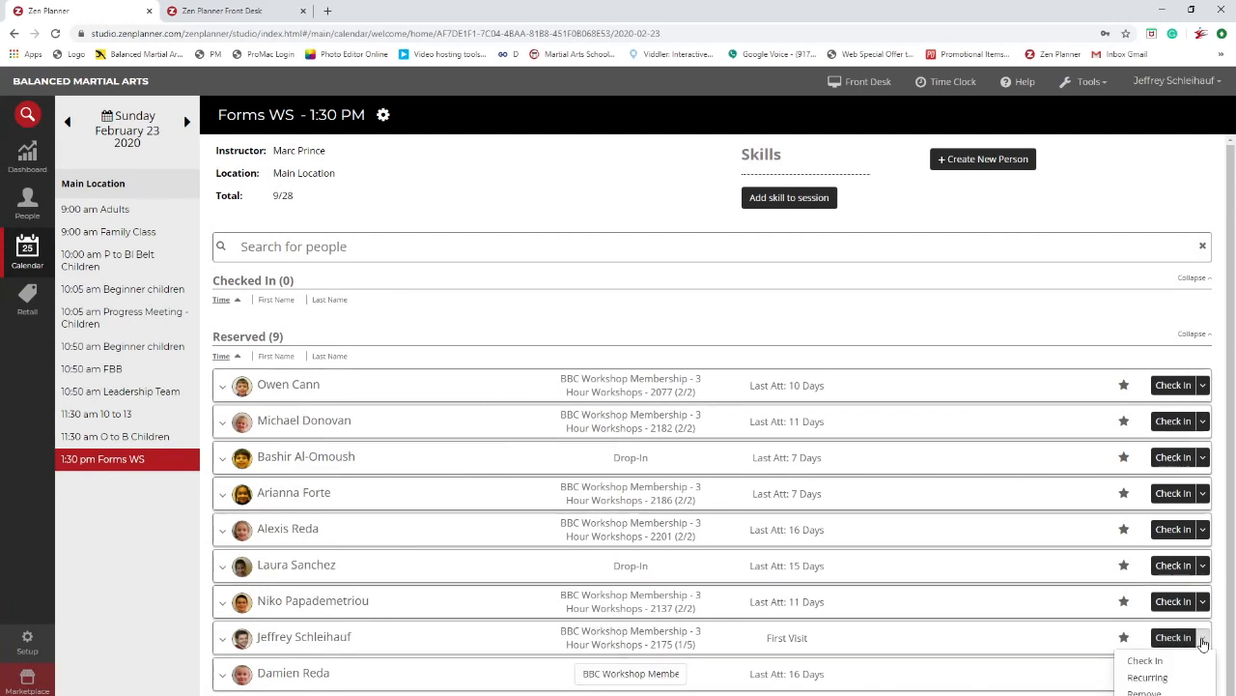
pyautogui.click(1188, 690)
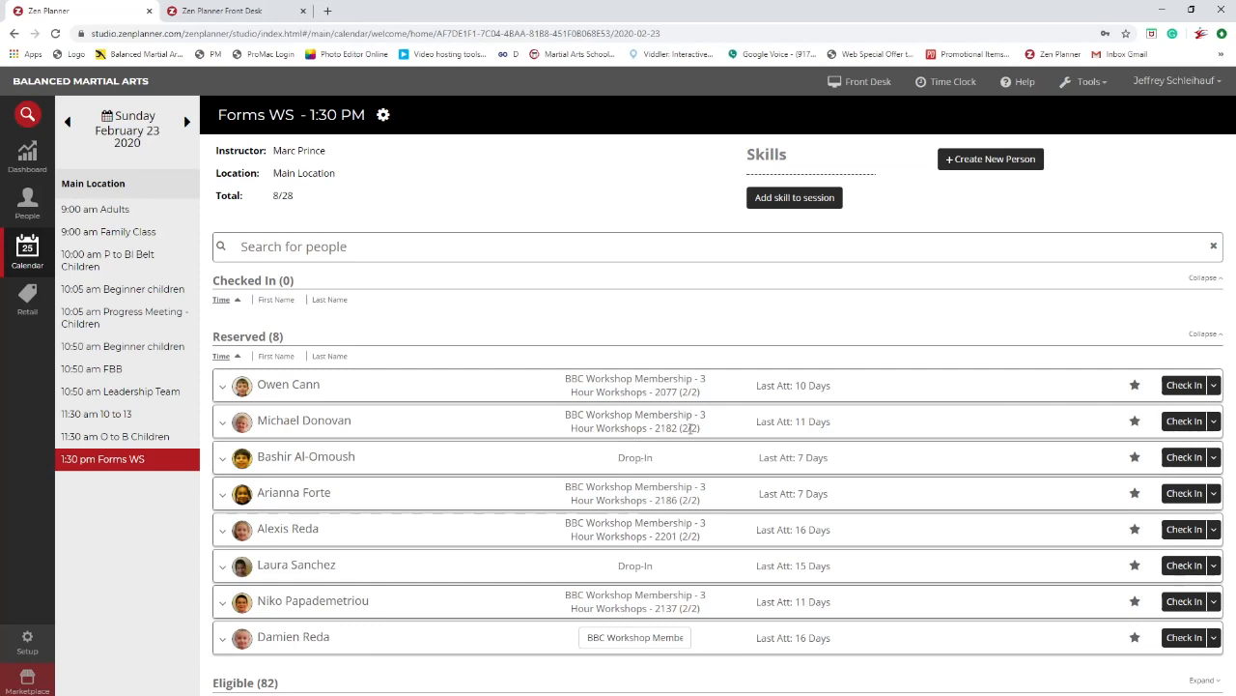
# Sign the student in to the session as Drop In - $45.00, marked reserved and attended, with the payment type Leave Bill Unpaid.
pyautogui.click(345, 252)
pyautogui.write('jeffrey s')
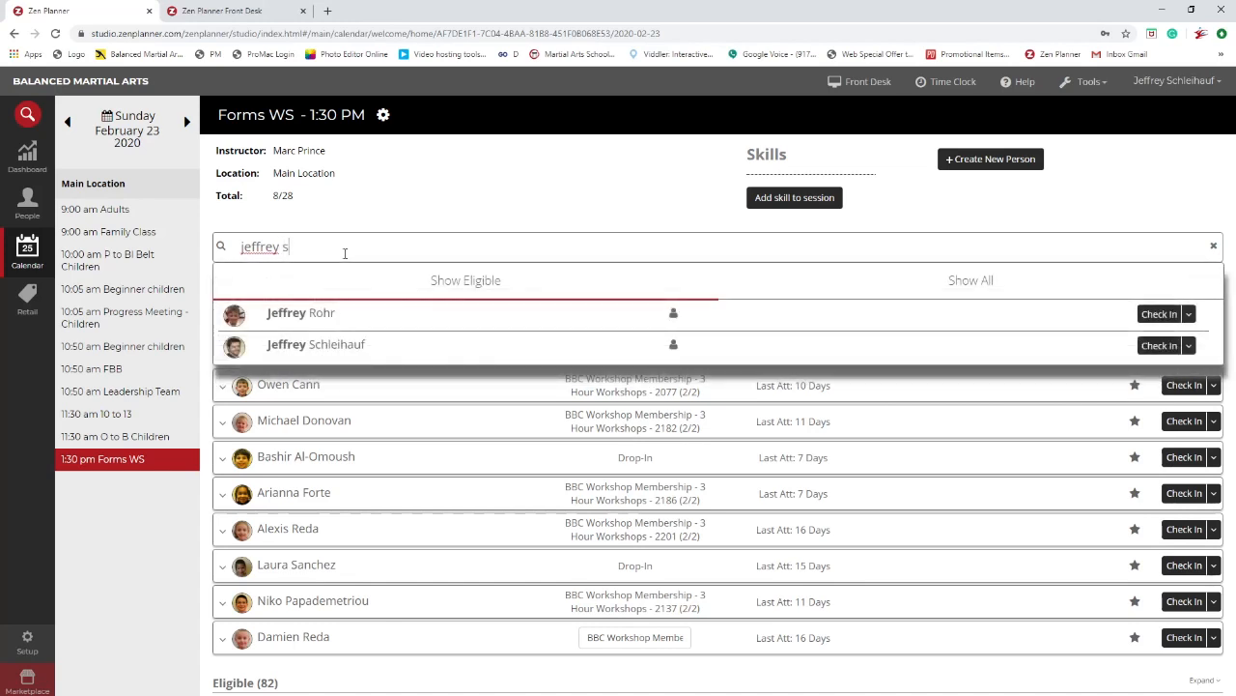
pyautogui.click(1177, 319)
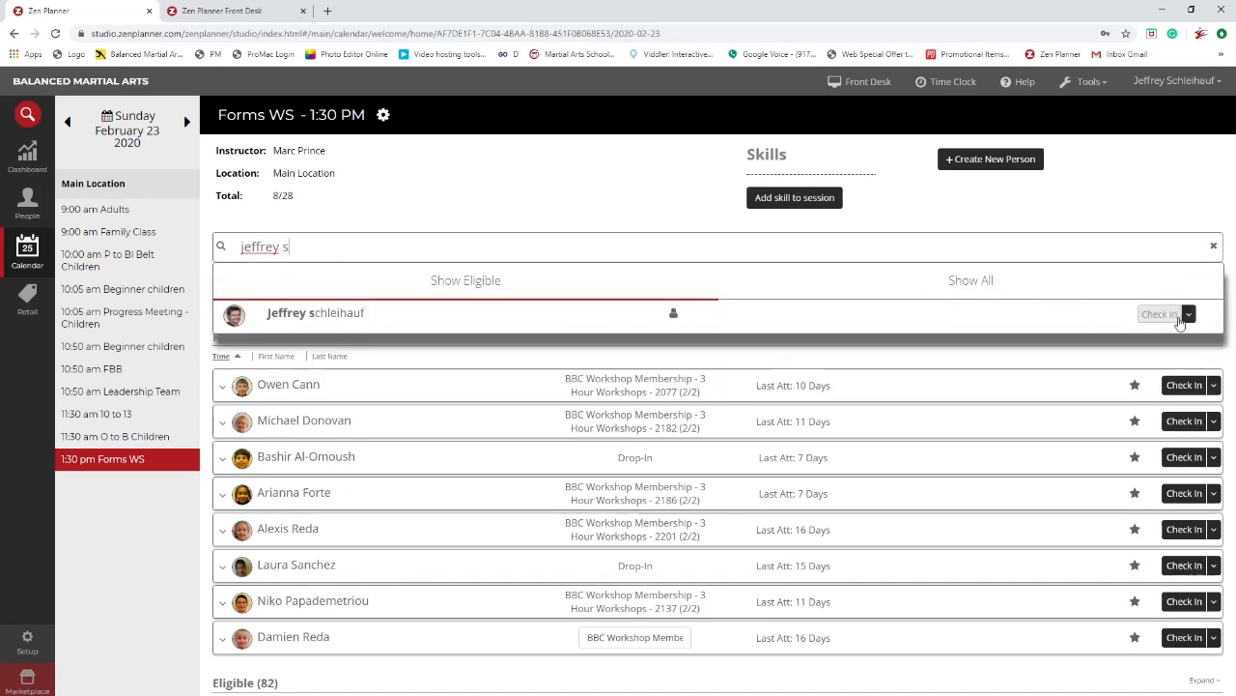
pyautogui.click(1187, 317)
pyautogui.click(1154, 292)
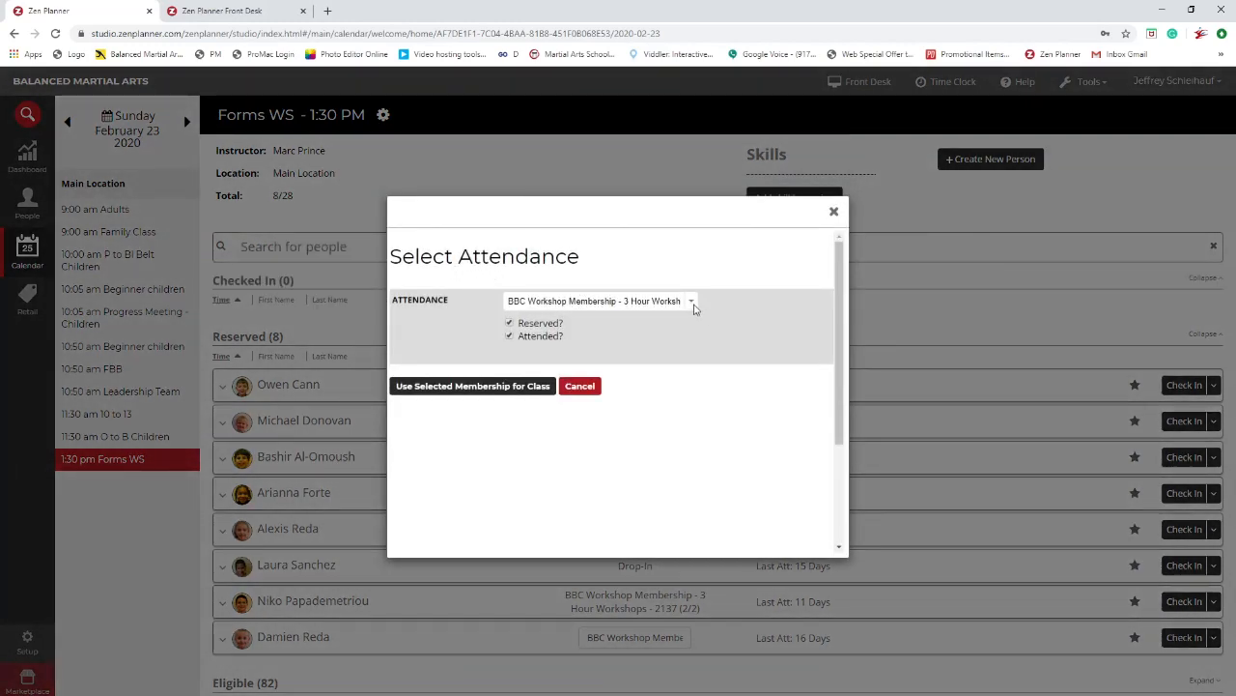
pyautogui.click(692, 303)
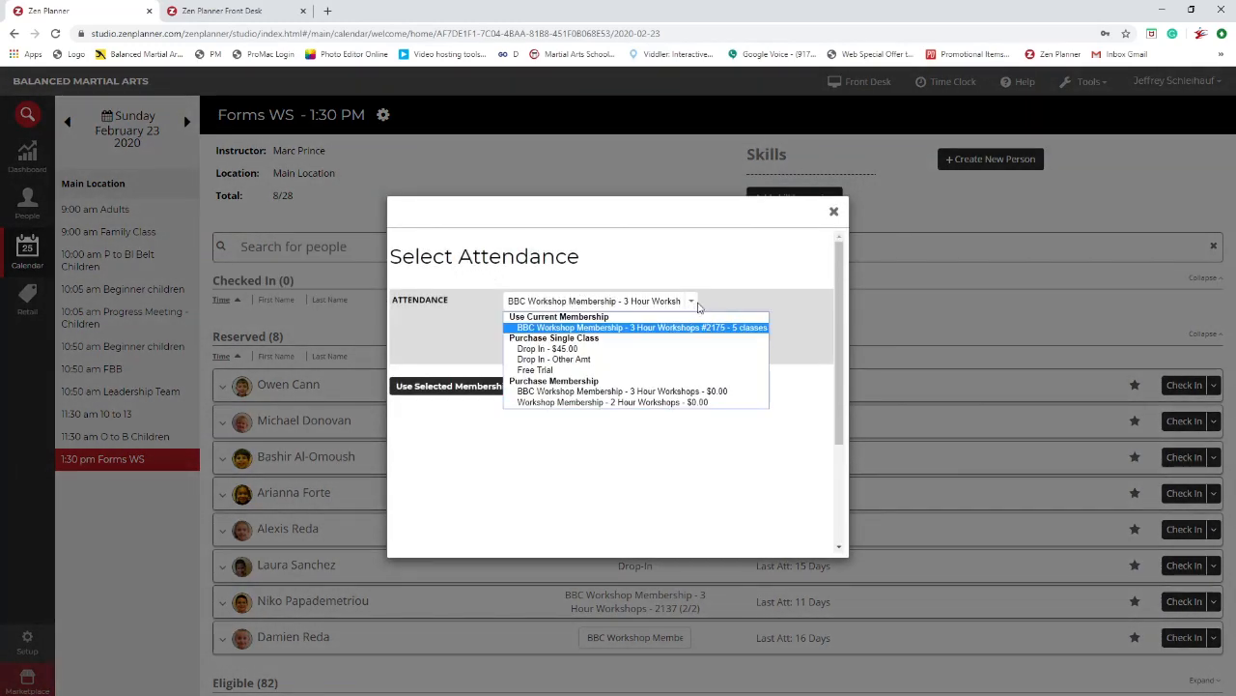
pyautogui.click(571, 349)
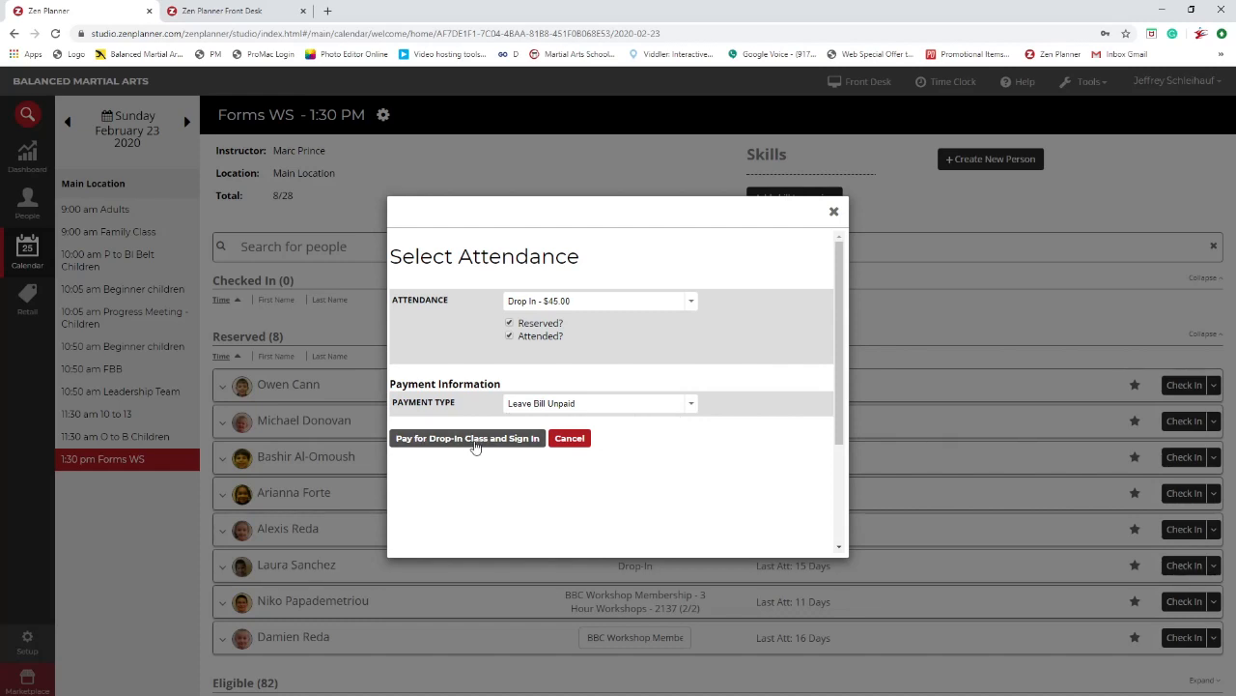
pyautogui.click(692, 406)
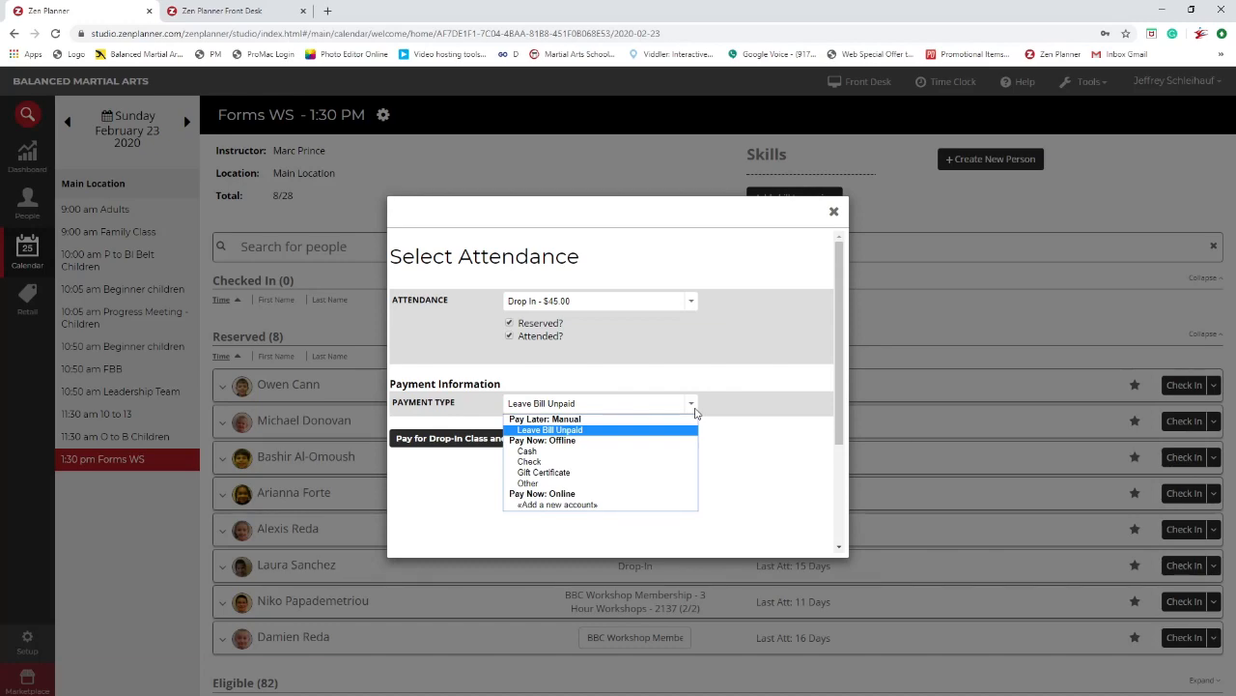
pyautogui.click(694, 412)
pyautogui.click(456, 443)
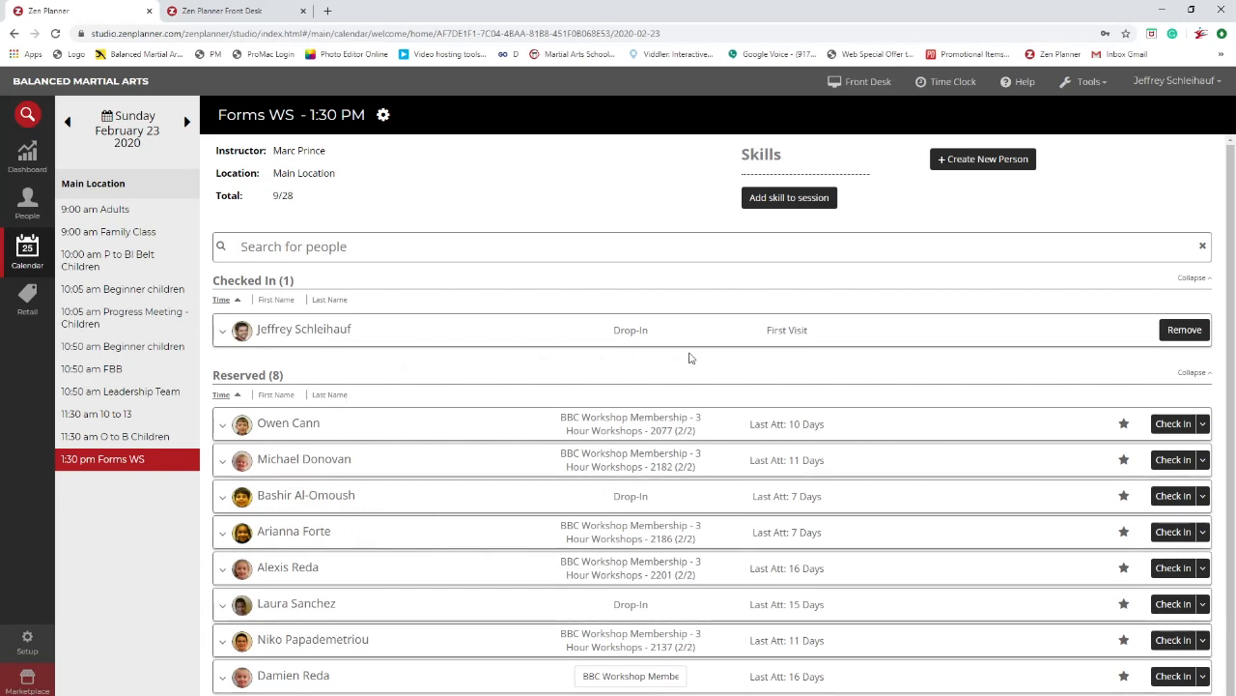
# Cancel the student's drop-in check-in and remove the remaining drop-in reservation from the session.
pyautogui.click(1190, 334)
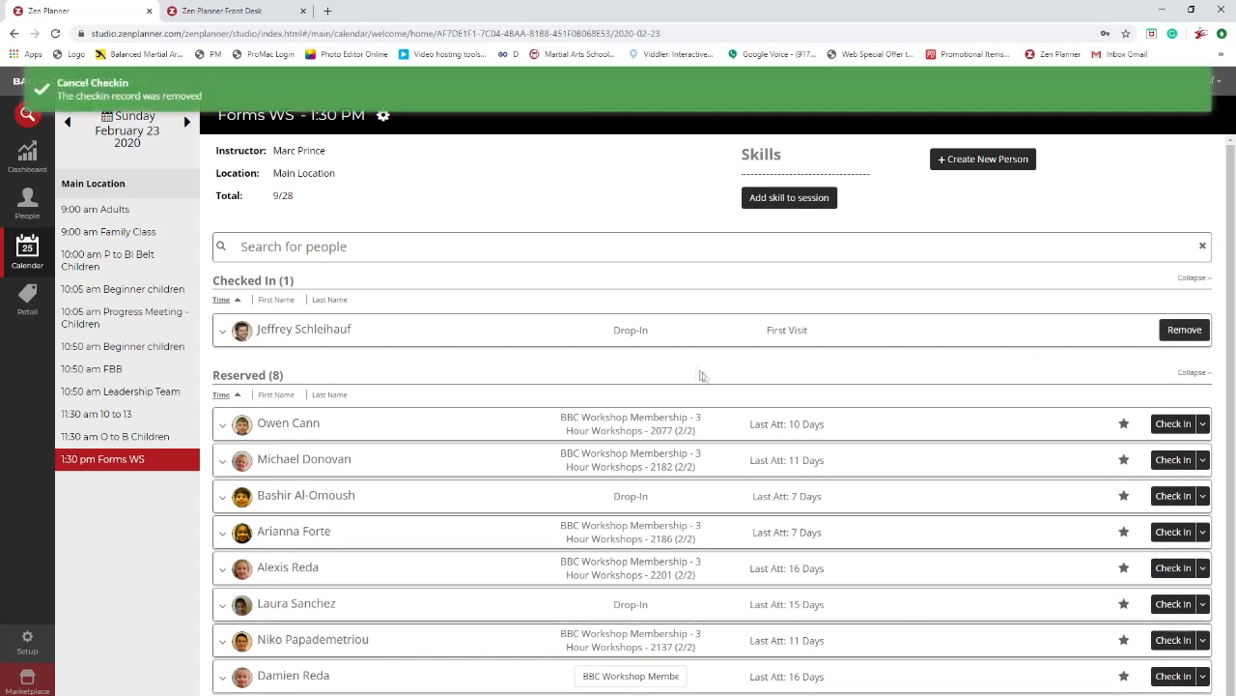
pyautogui.click(358, 246)
pyautogui.write('jeffrey')
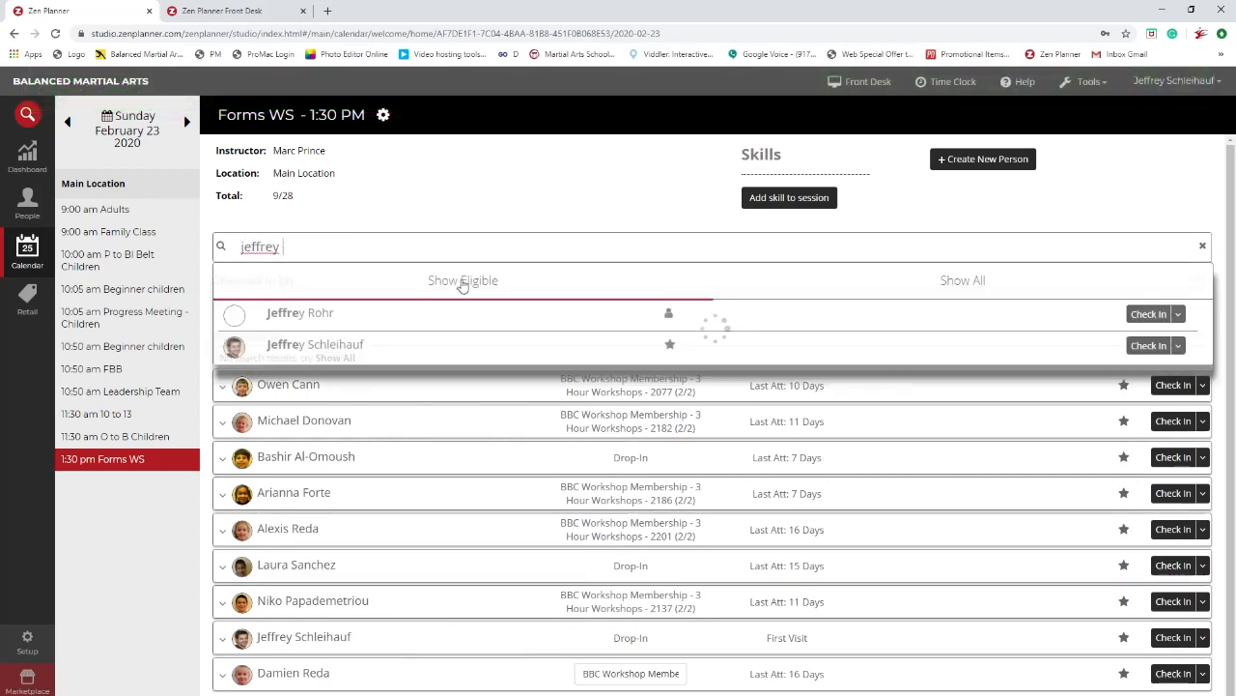
pyautogui.click(1178, 346)
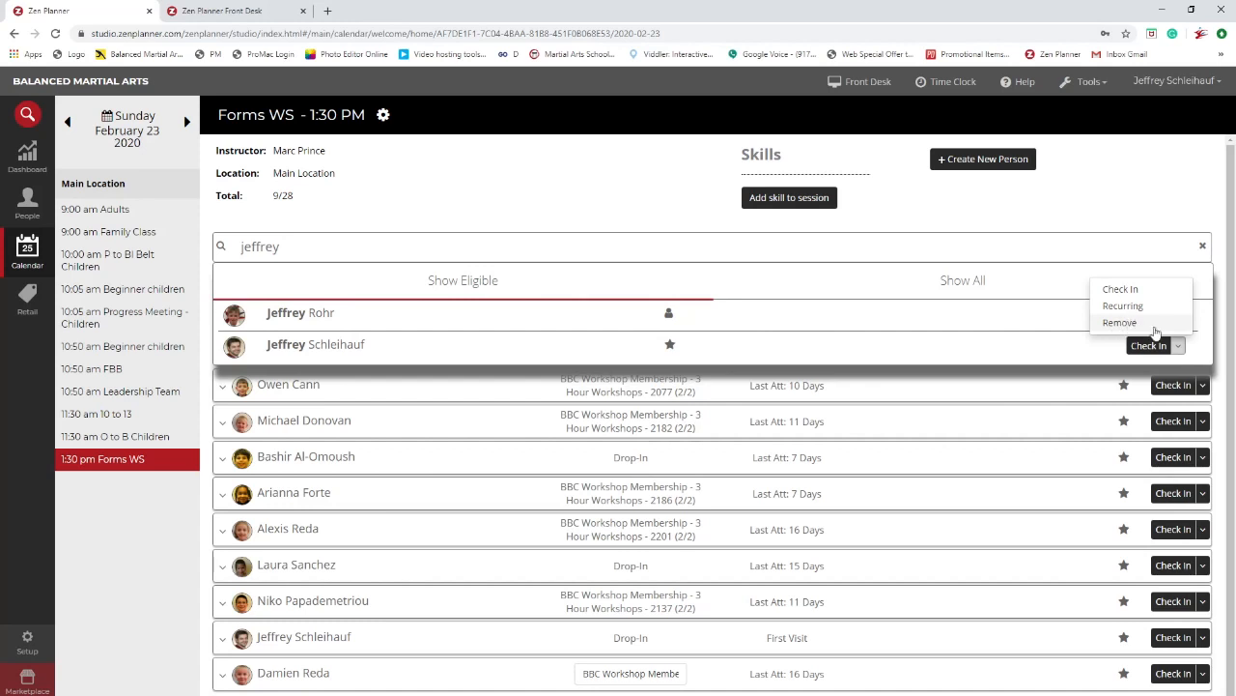
pyautogui.click(1178, 346)
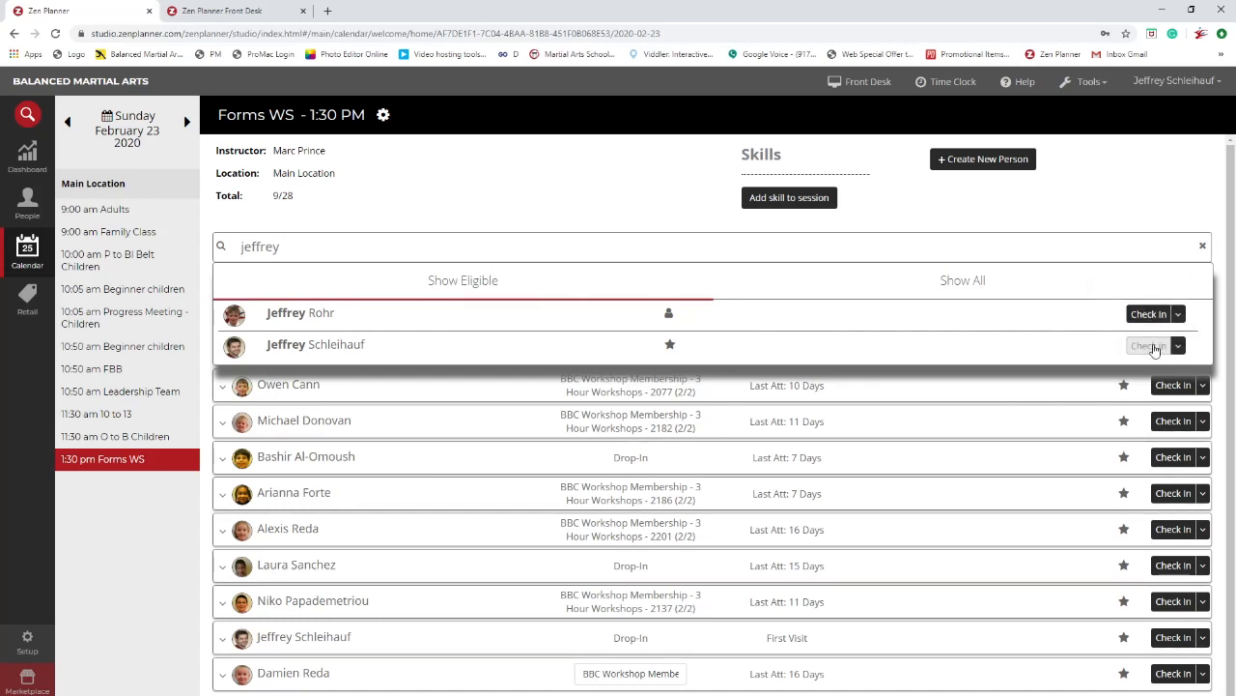
pyautogui.click(1177, 346)
pyautogui.click(1119, 320)
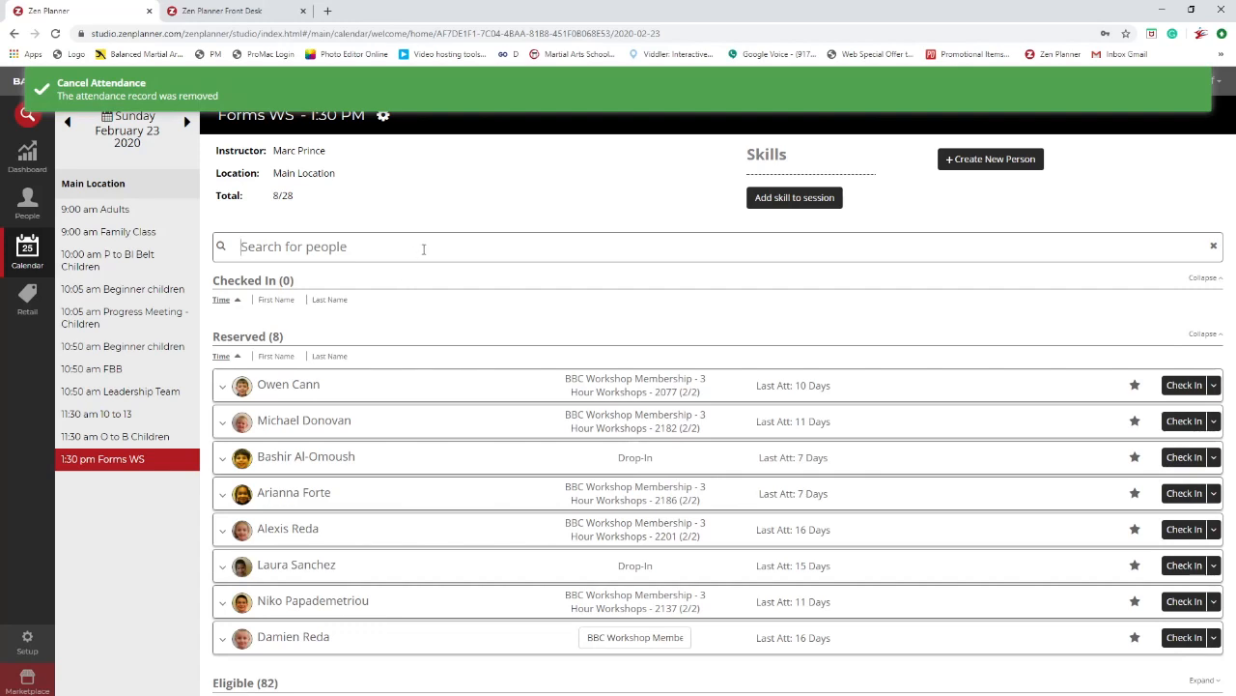
# Find the student again and reserve the session as a Free Trial, without marking it as attended.
pyautogui.click(423, 249)
pyautogui.write('jeffrey')
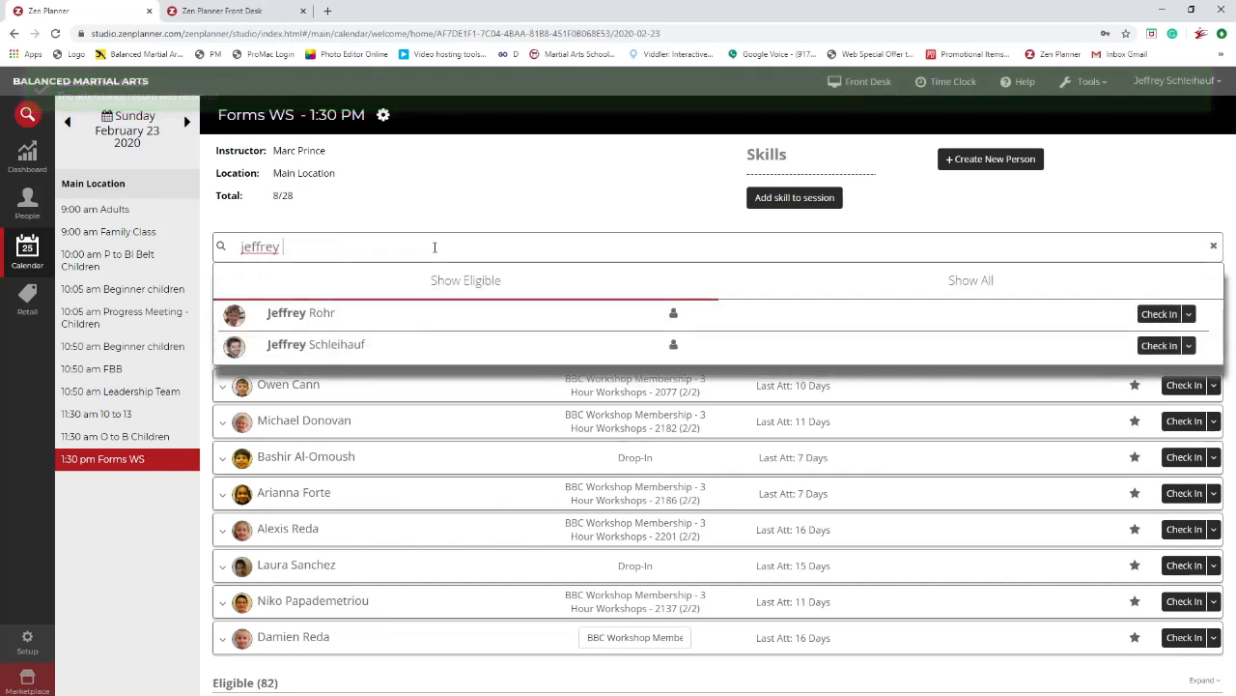
pyautogui.click(1189, 345)
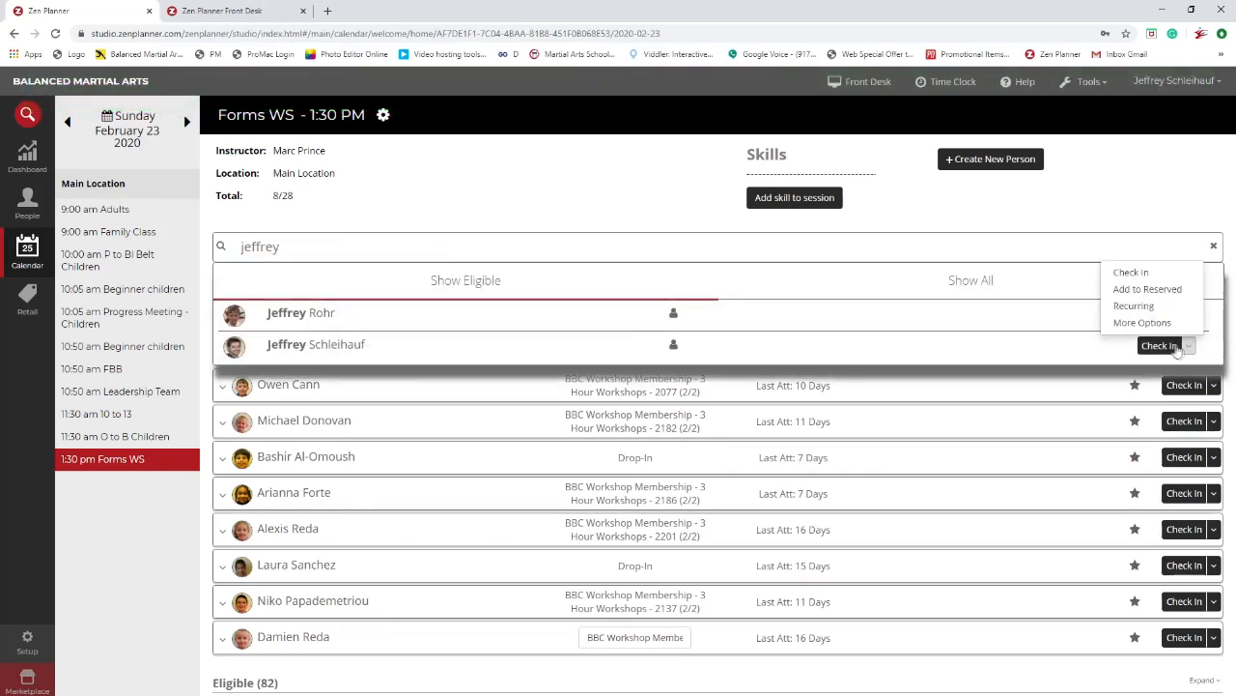
pyautogui.click(1160, 324)
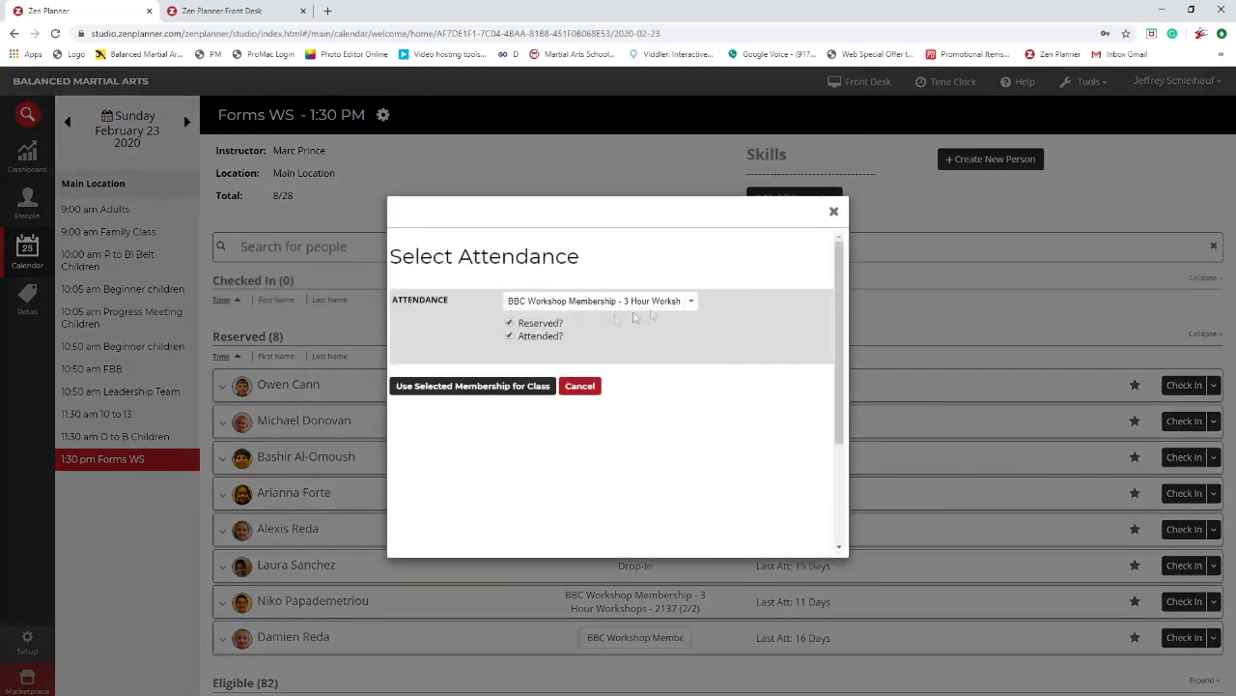
pyautogui.click(692, 301)
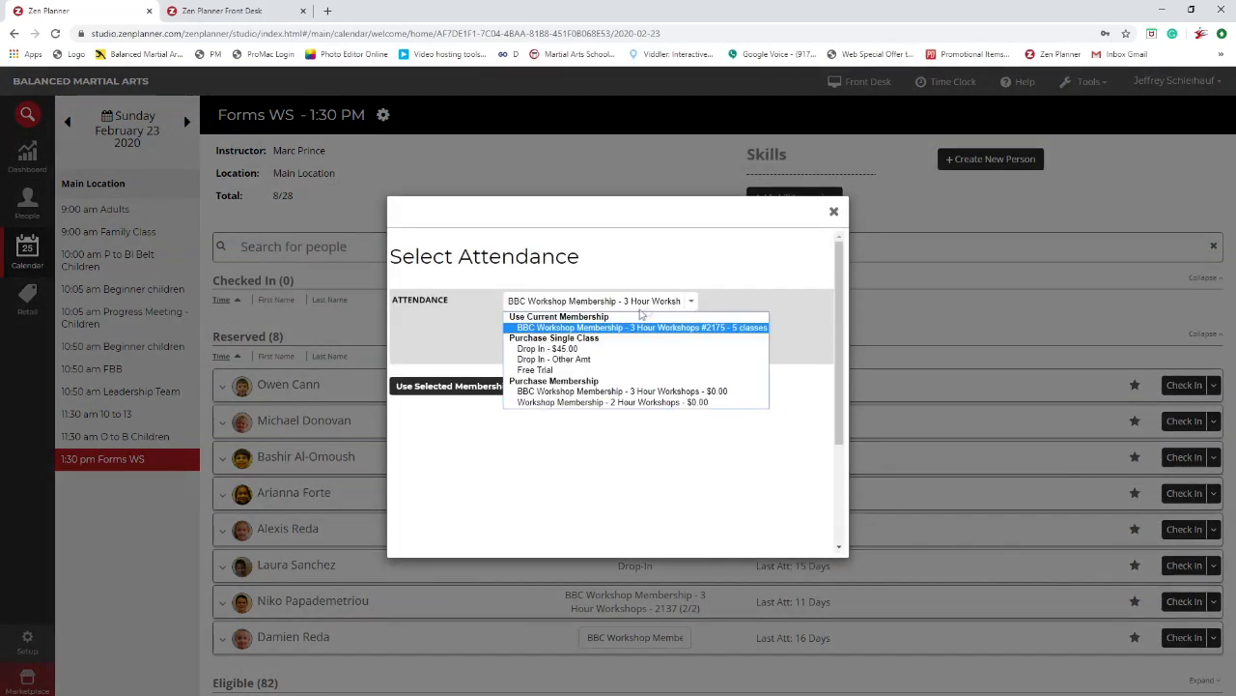
pyautogui.click(557, 372)
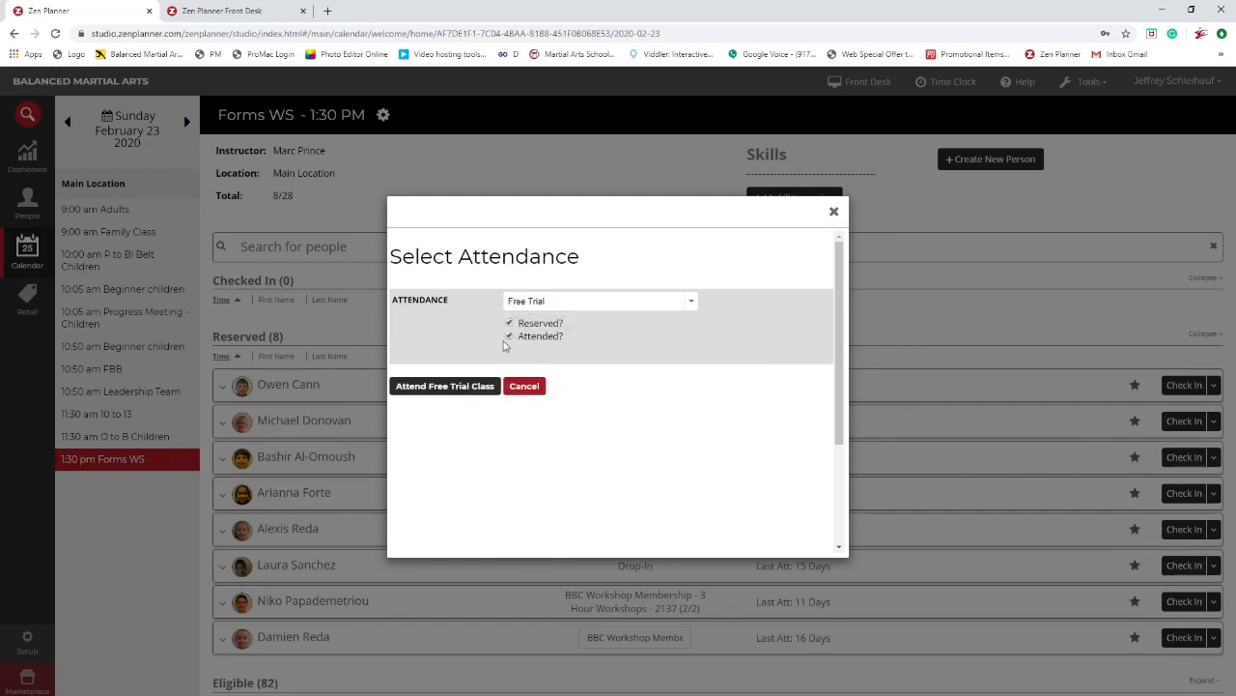
pyautogui.click(466, 394)
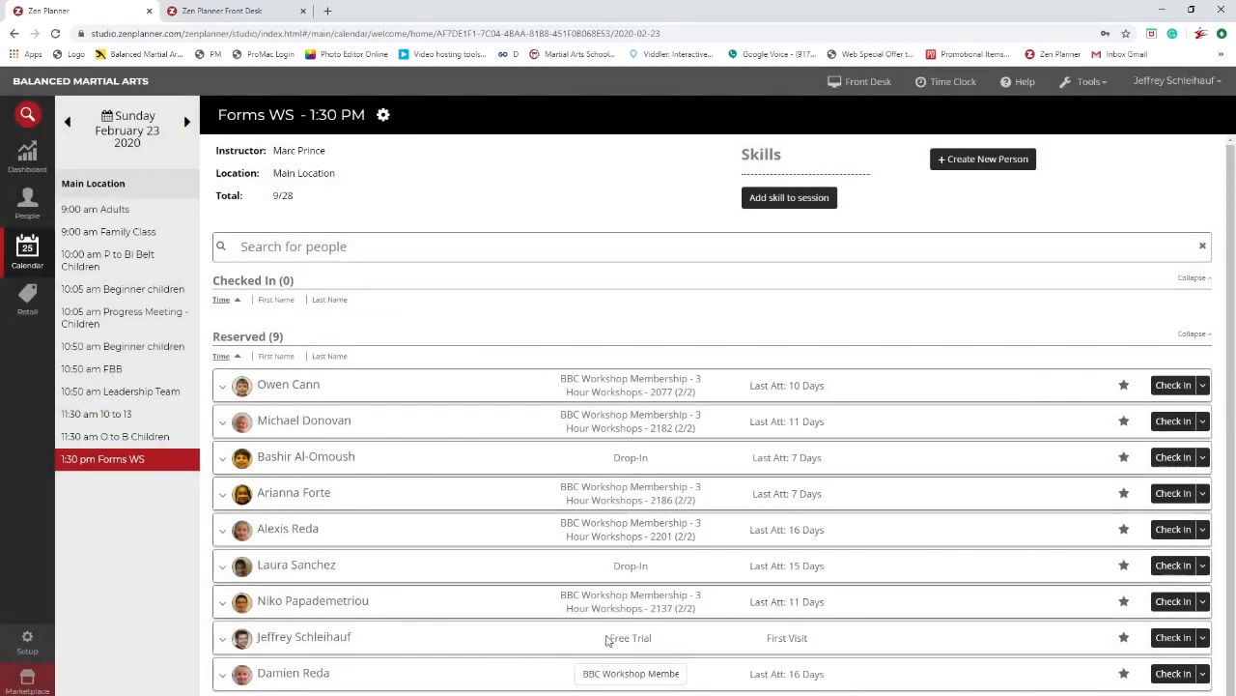
# Compare the Free Trial, Drop-In and workshop membership entries shown in the reserved list.
pyautogui.moveTo(612, 638); pyautogui.dragTo(659, 643)
pyautogui.moveTo(614, 566); pyautogui.dragTo(647, 566)
pyautogui.moveTo(561, 593); pyautogui.dragTo(719, 612)
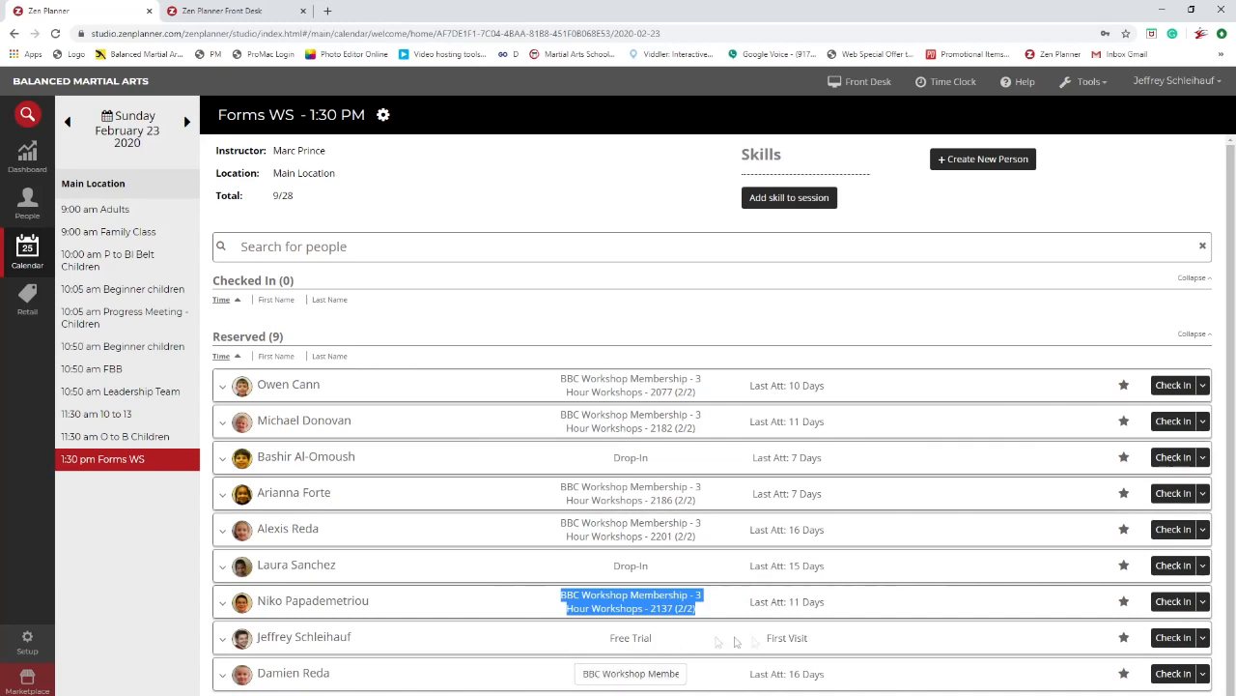
# Remove the student's Free Trial reservation from the session.
pyautogui.click(1207, 641)
pyautogui.click(1140, 675)
# Reserve the student by purchasing BBC Workshop Membership - 3 Hour Workshops - $0.00, not marked as attended, with the bill left unpaid.
pyautogui.write('jeffrey')
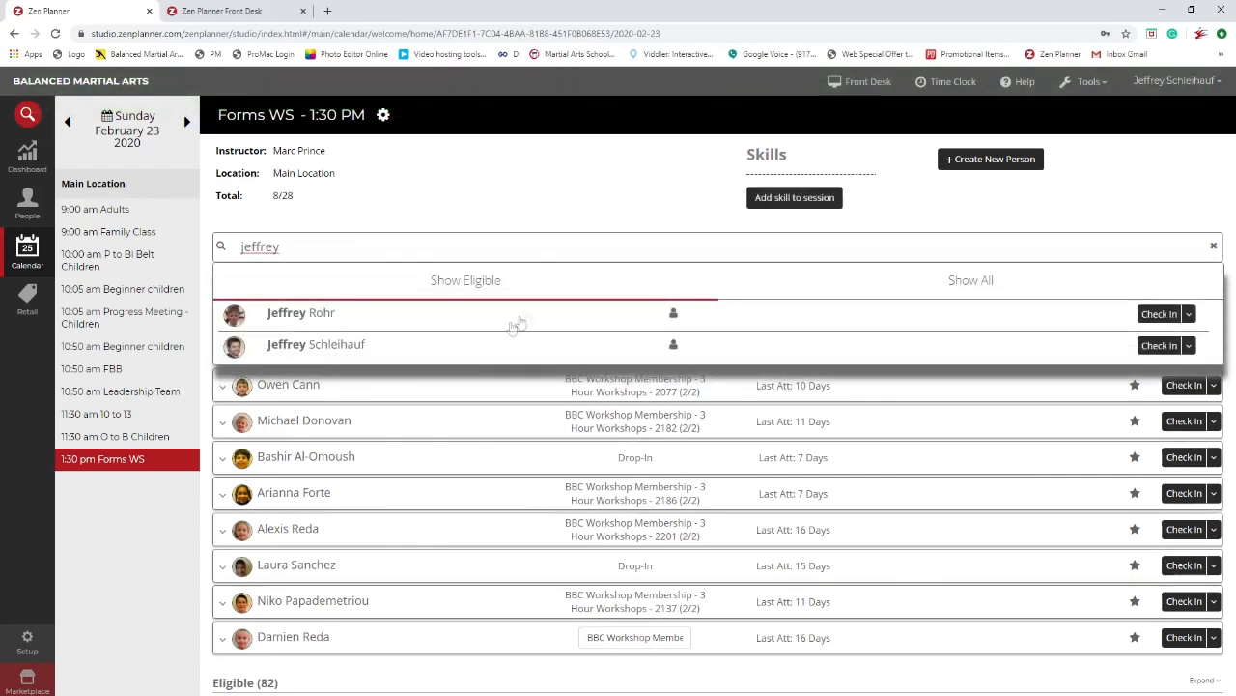
pyautogui.click(1189, 346)
pyautogui.click(1133, 324)
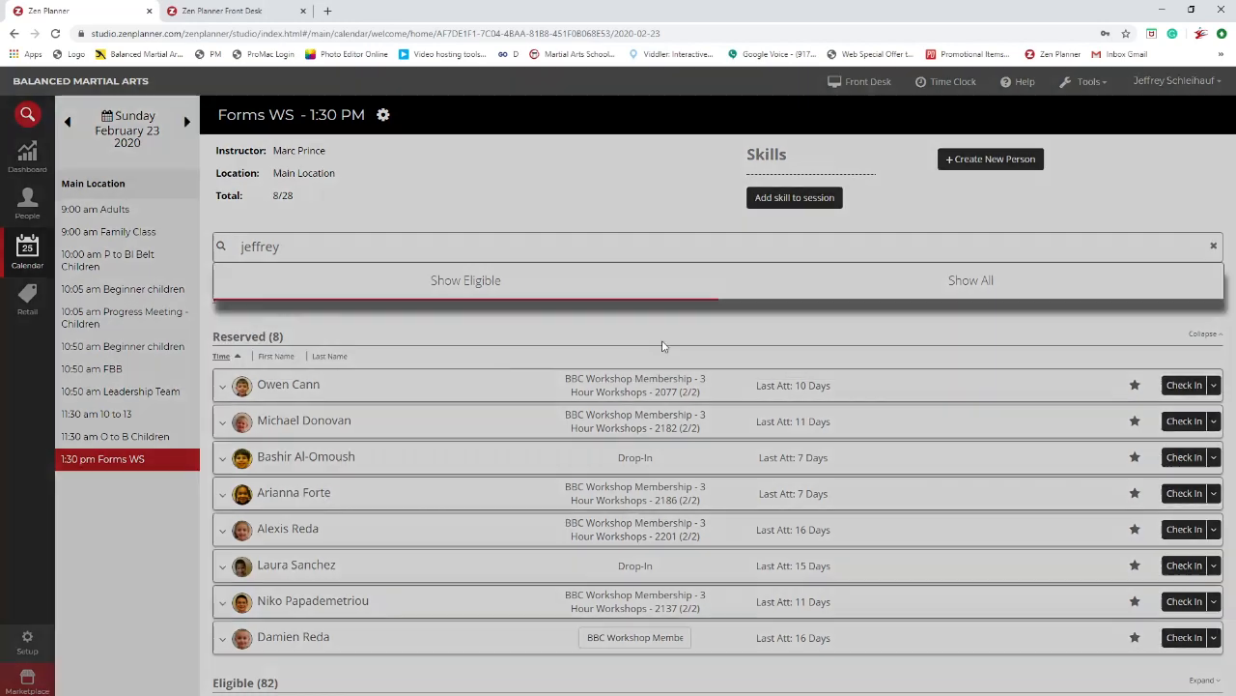
pyautogui.click(691, 301)
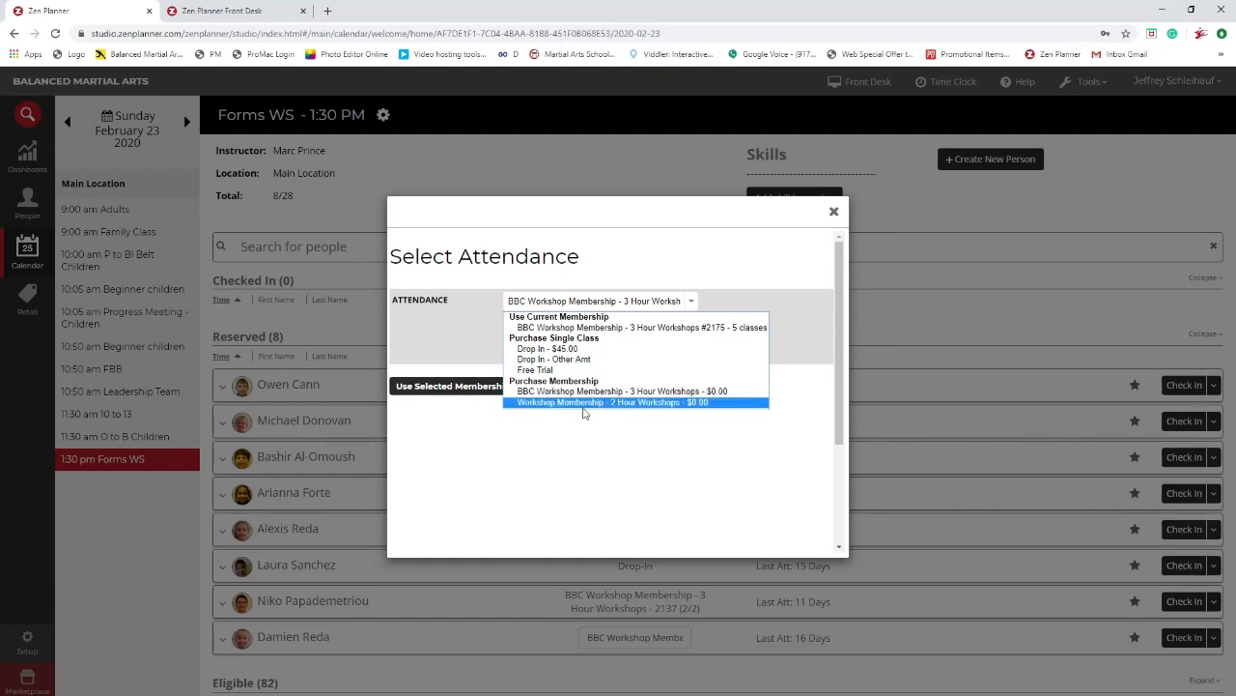
pyautogui.click(643, 392)
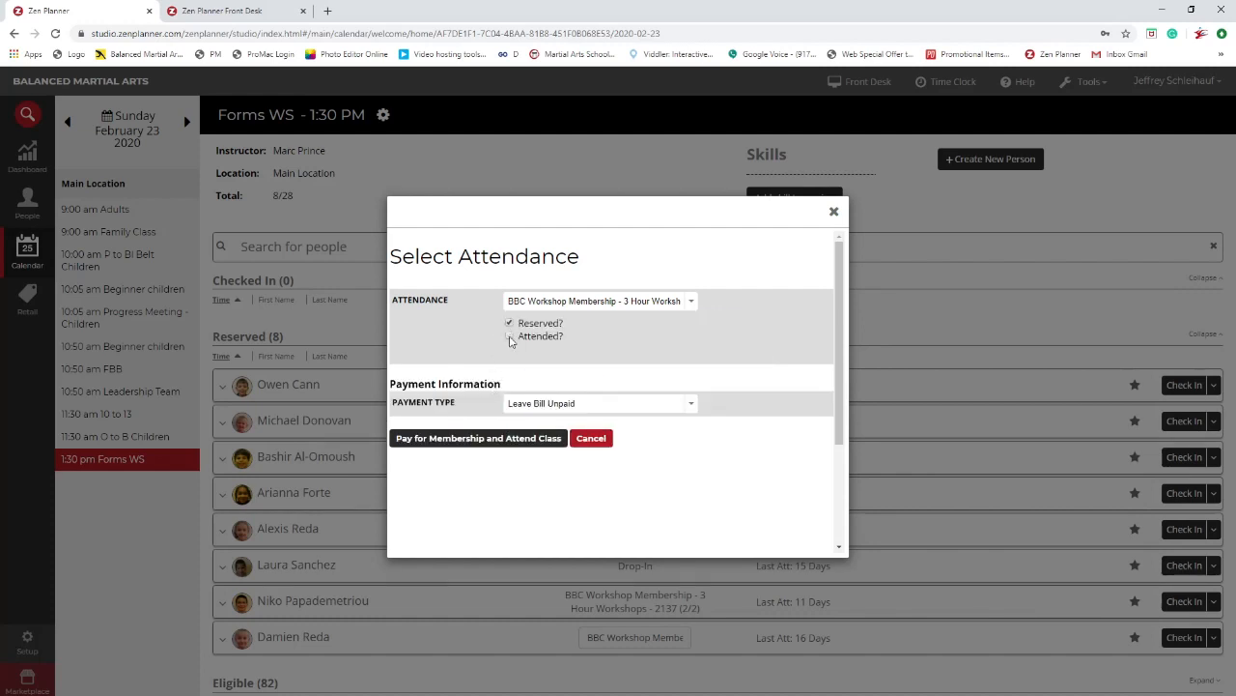
pyautogui.click(692, 406)
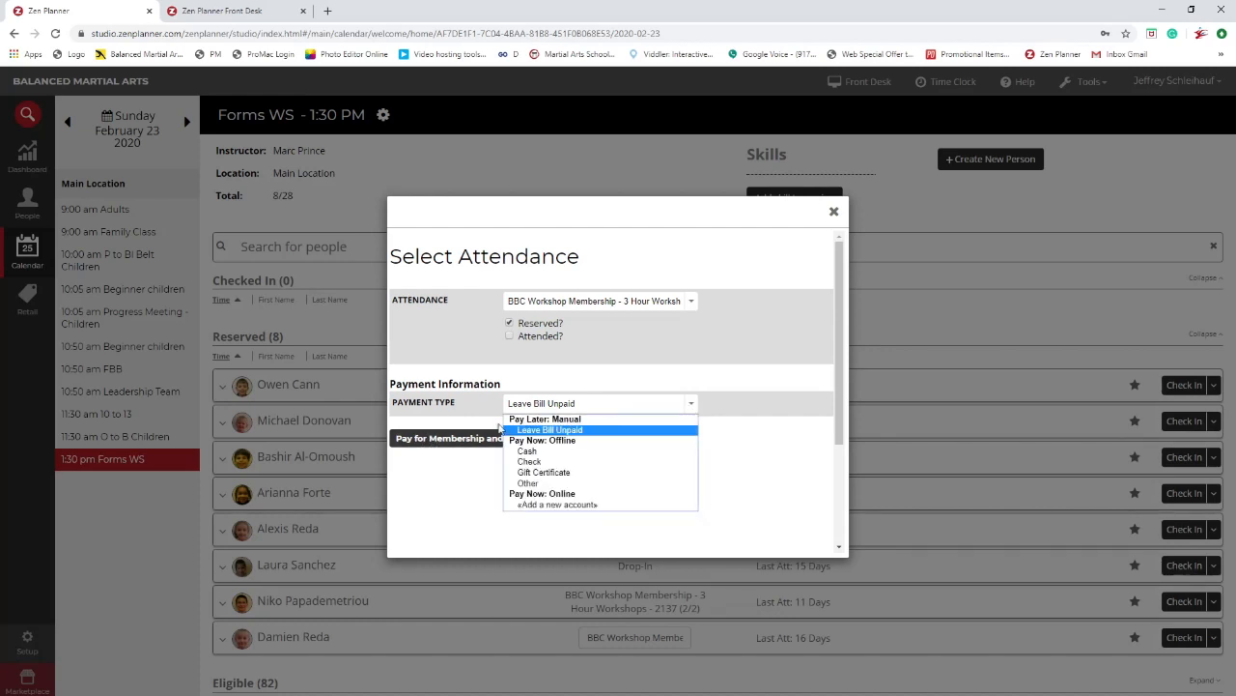
pyautogui.click(748, 452)
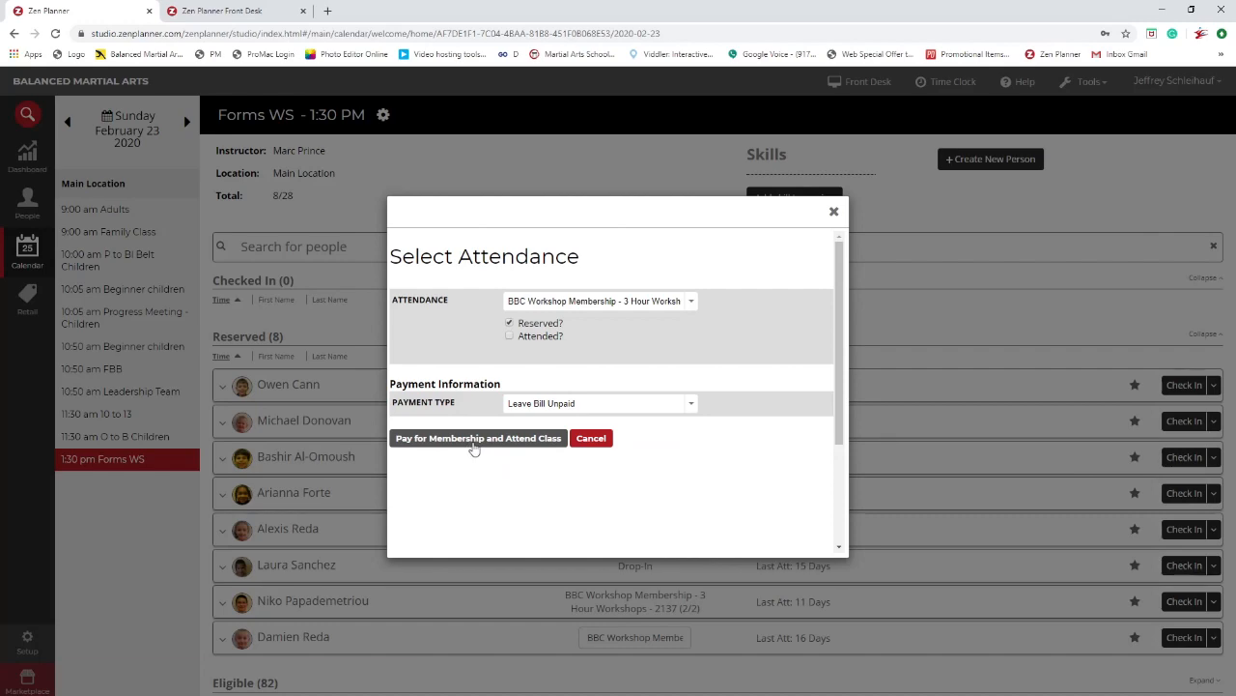
pyautogui.click(475, 440)
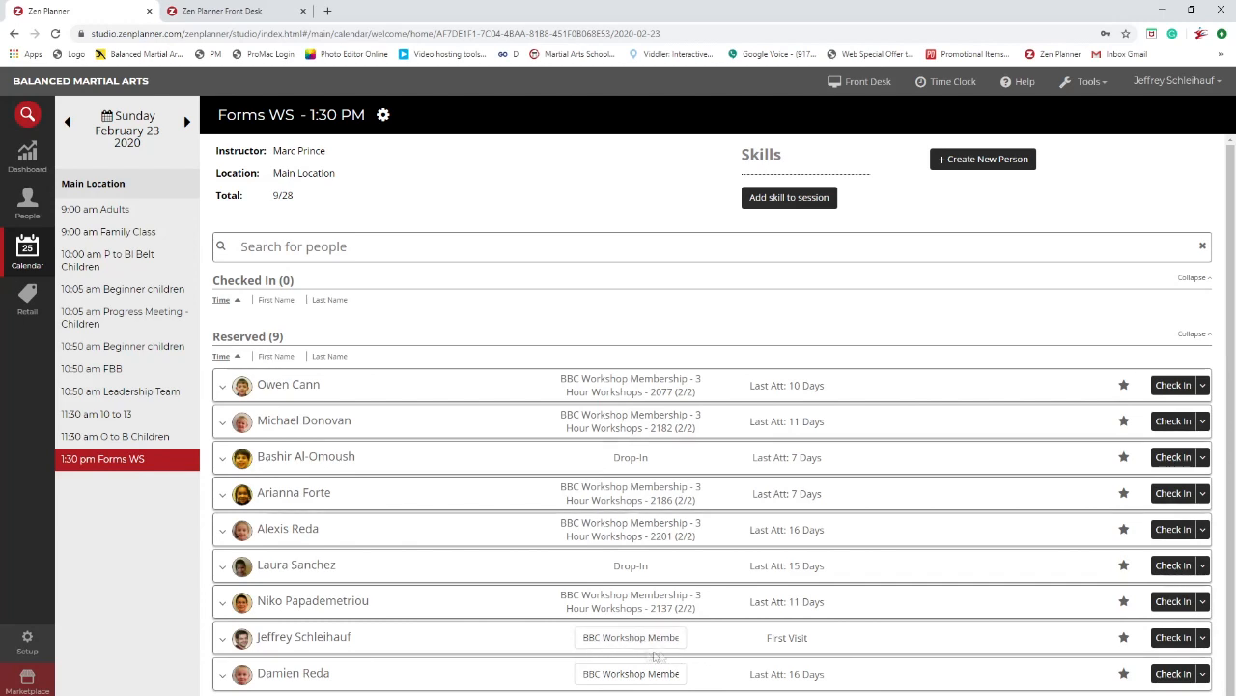
# Remove the student's reservation made with the newly purchased workshop membership.
pyautogui.click(1204, 637)
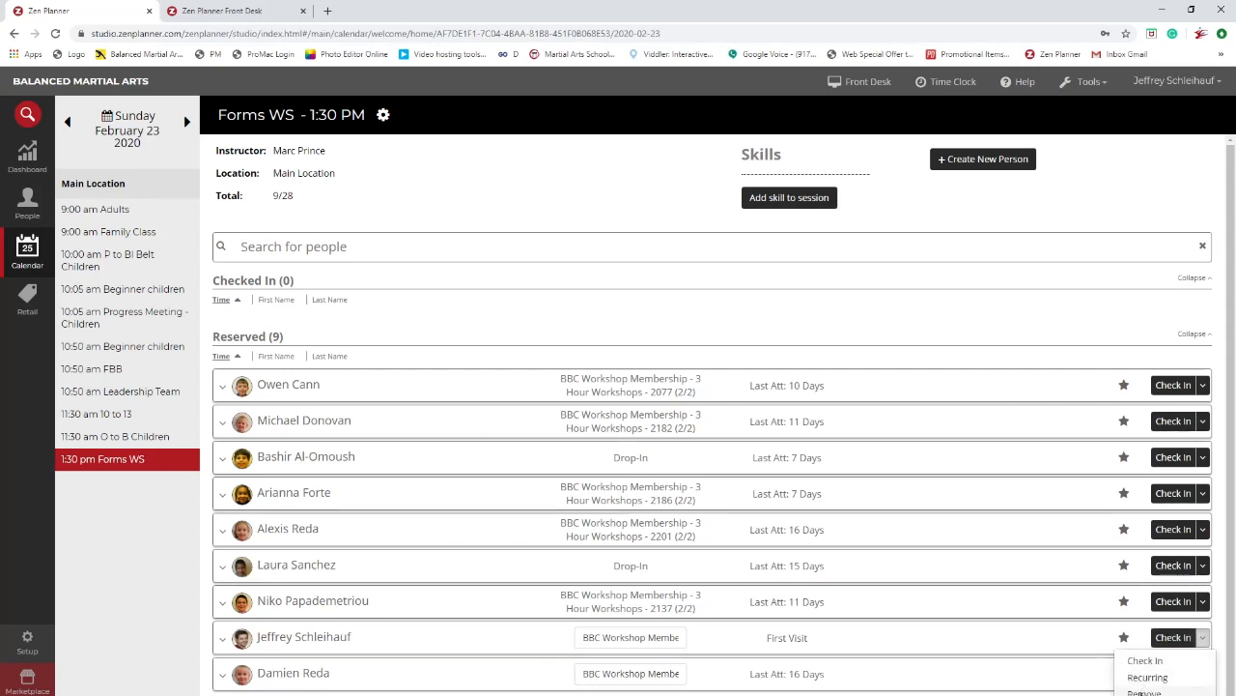
pyautogui.click(1146, 691)
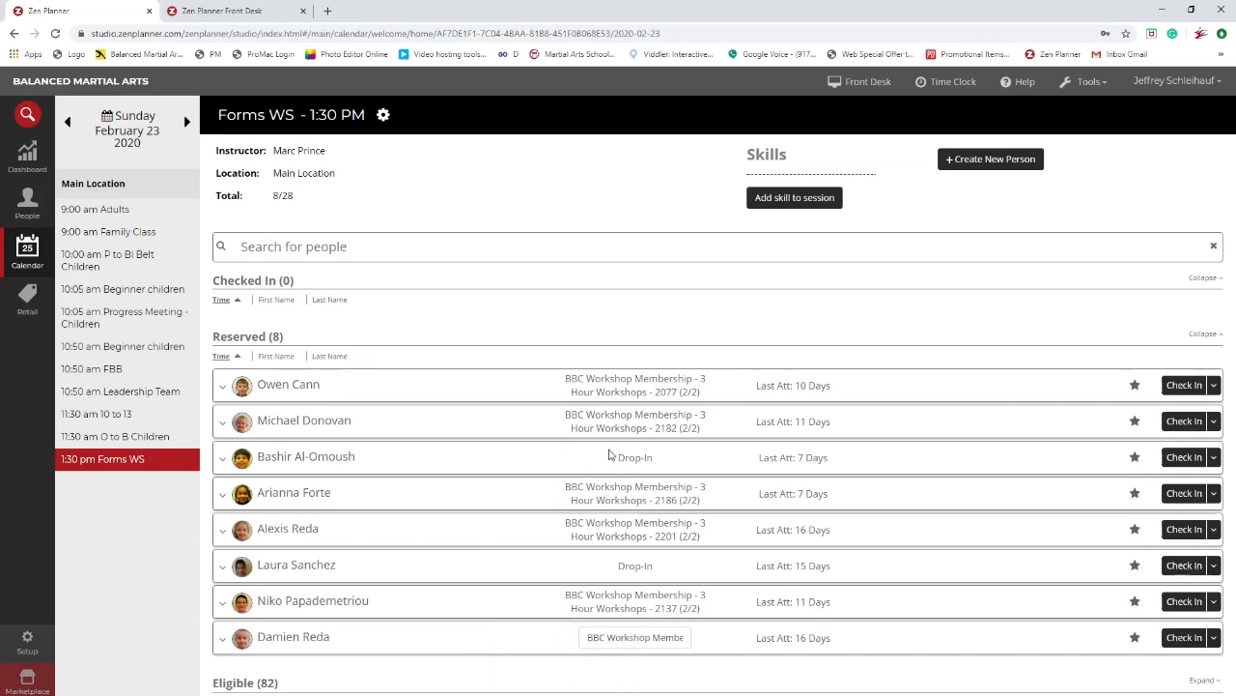
# Examine a Drop-In entry in the reserved list and open the membership choices of the last reserved person.
pyautogui.moveTo(620, 460); pyautogui.dragTo(663, 463)
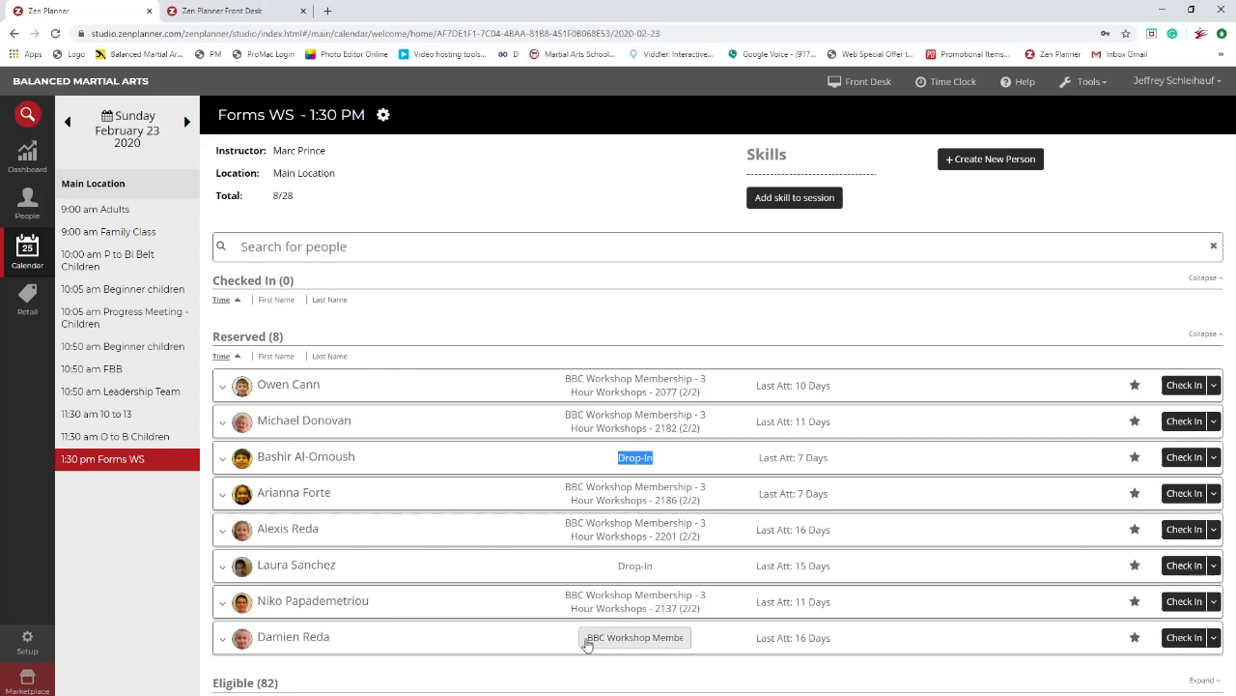
pyautogui.click(615, 638)
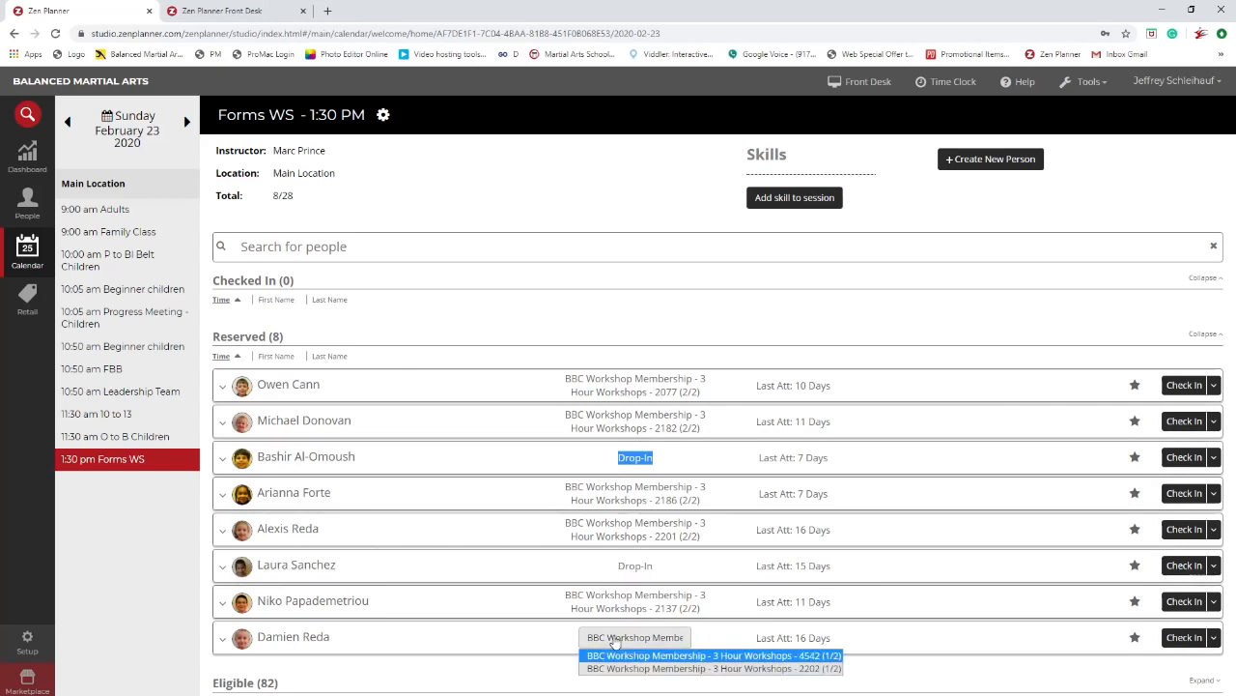